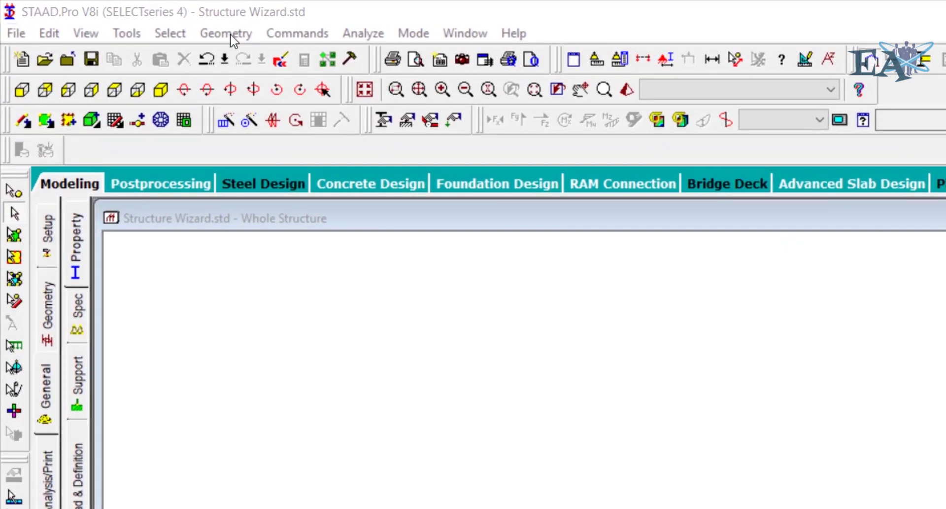
# Open the Geometry menu over the empty Structure Wizard.std model.
pyautogui.click(228, 34)
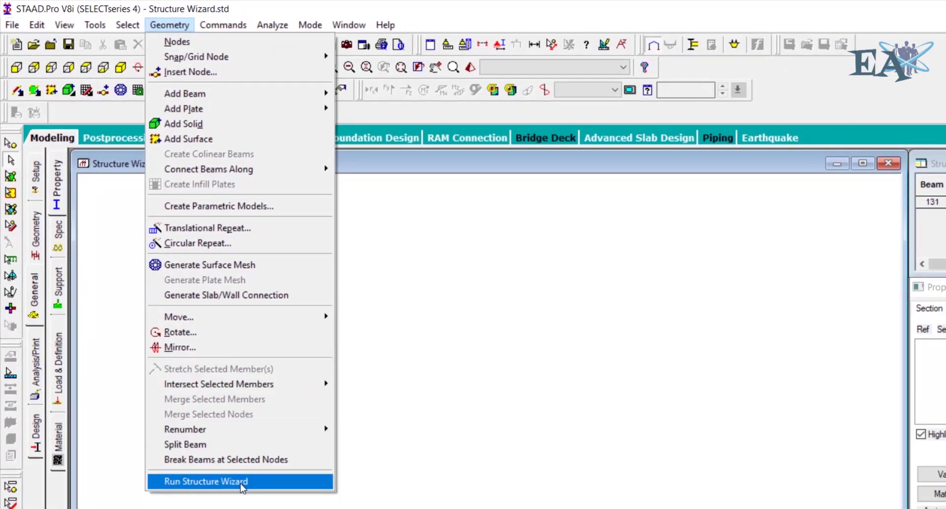
# Launch the Structure Wizard and open the Bay Frame prototype from Frame Models.
pyautogui.click(242, 482)
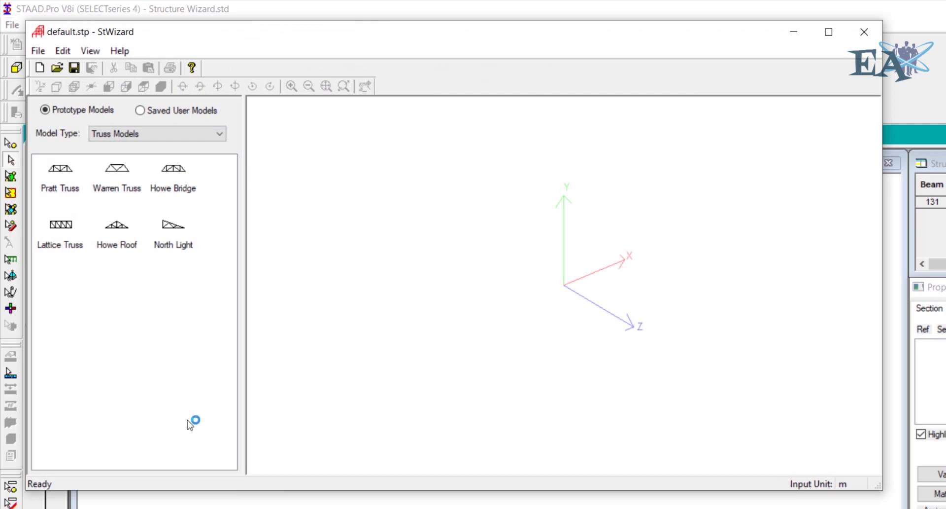
pyautogui.click(153, 134)
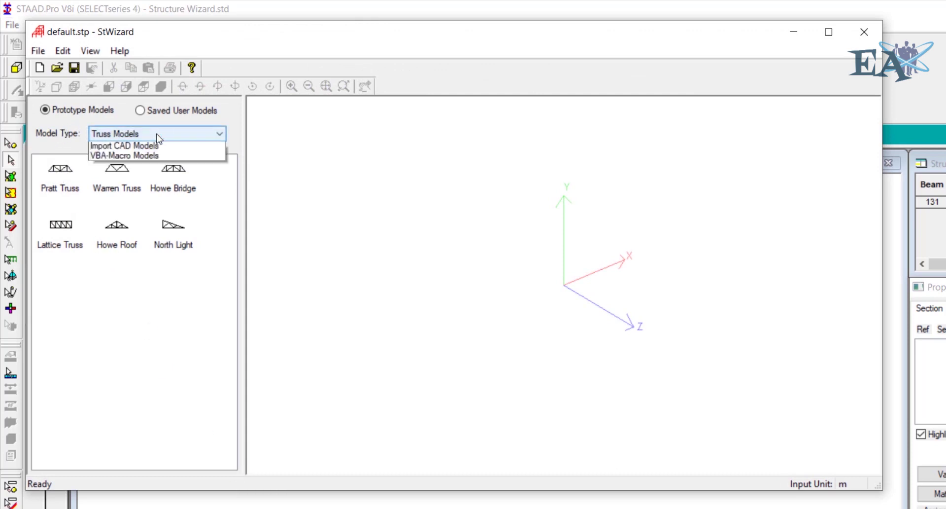
pyautogui.click(146, 157)
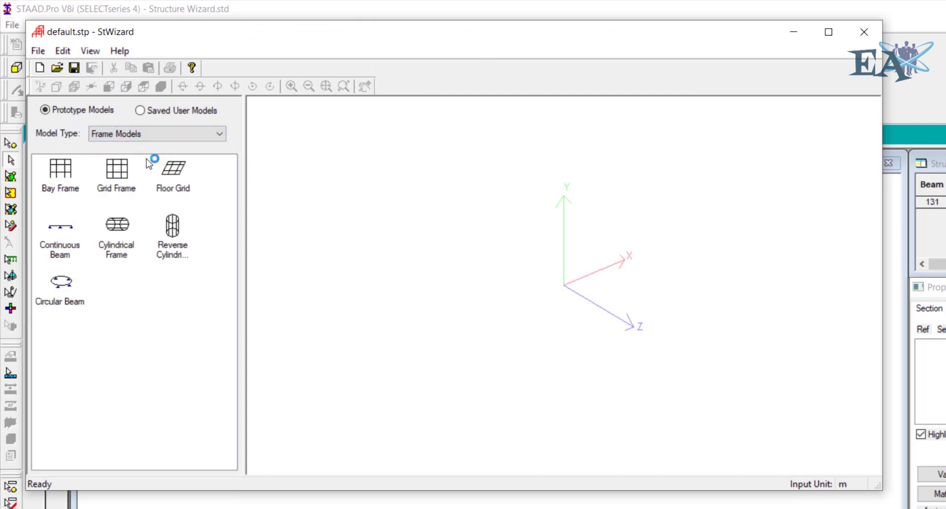
pyautogui.click(64, 187)
pyautogui.doubleClick(65, 187)
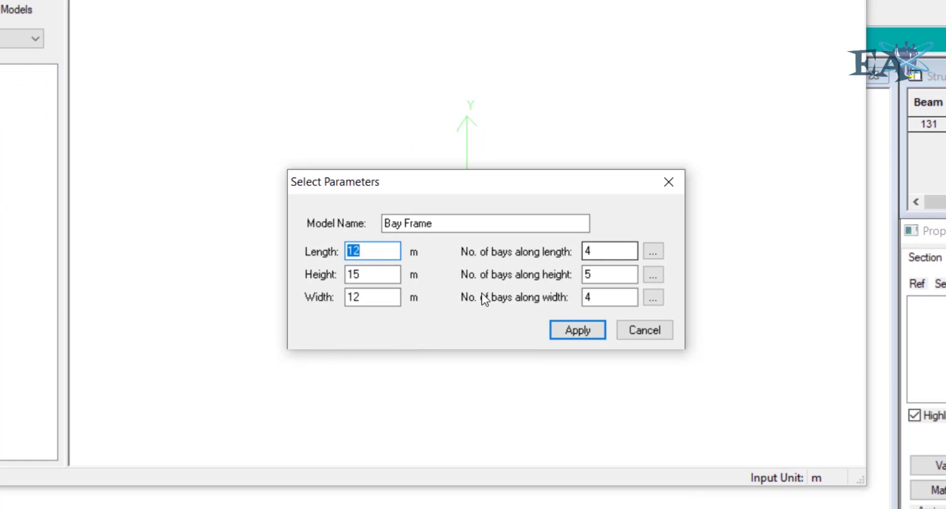
# Change the Bay Frame height to 6 m and the bays along height to 2.
pyautogui.press('Tab')
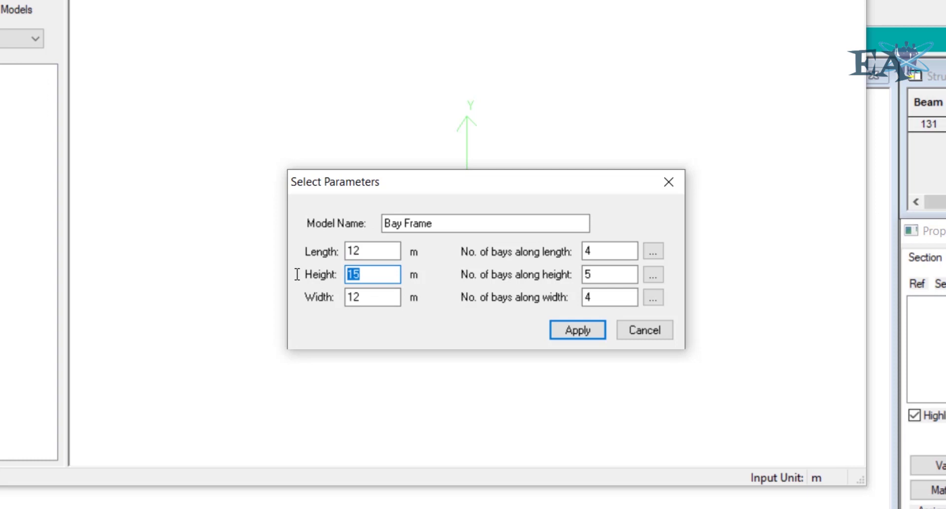
pyautogui.write('6')
pyautogui.click(580, 326)
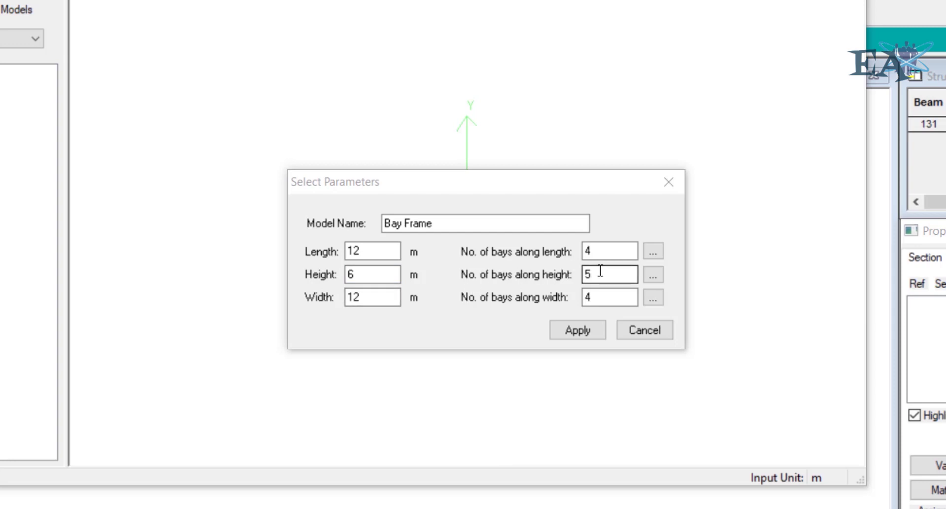
pyautogui.moveTo(597, 273); pyautogui.dragTo(571, 269)
pyautogui.write('2')
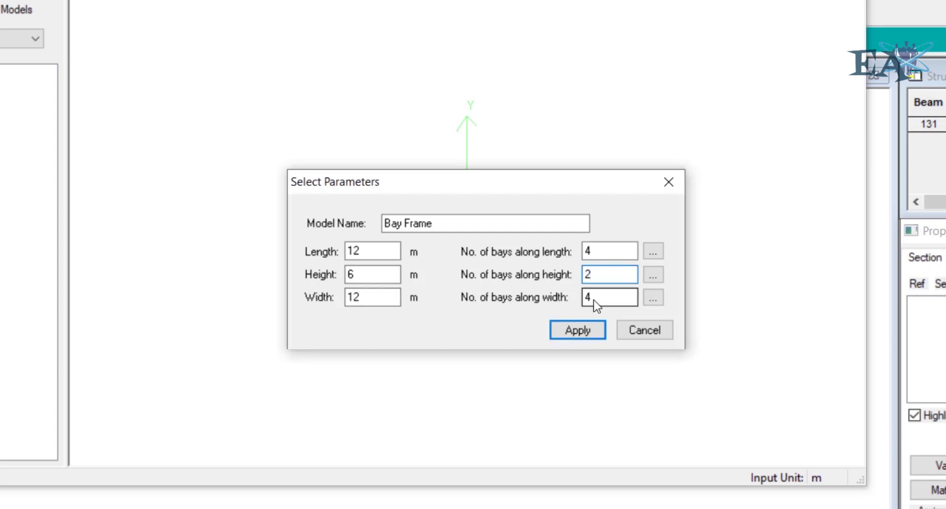
pyautogui.press('BackSpace')
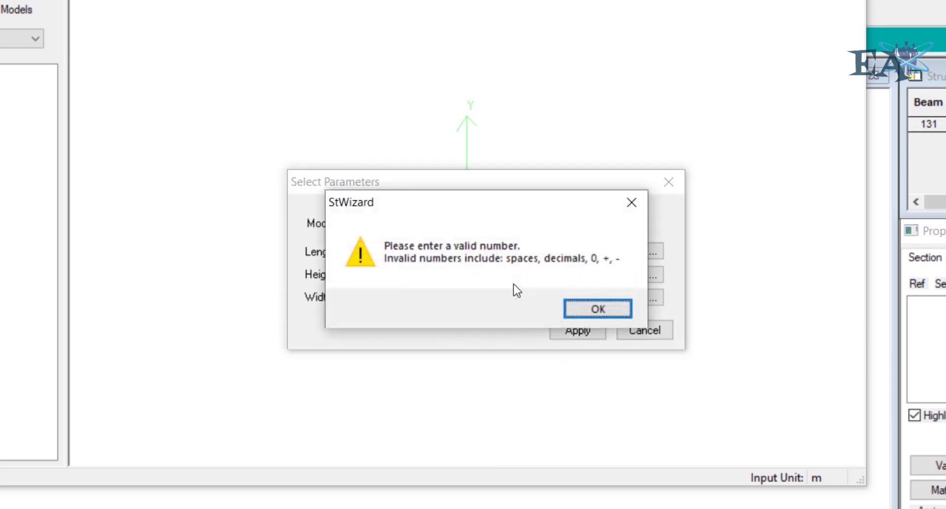
pyautogui.click(581, 314)
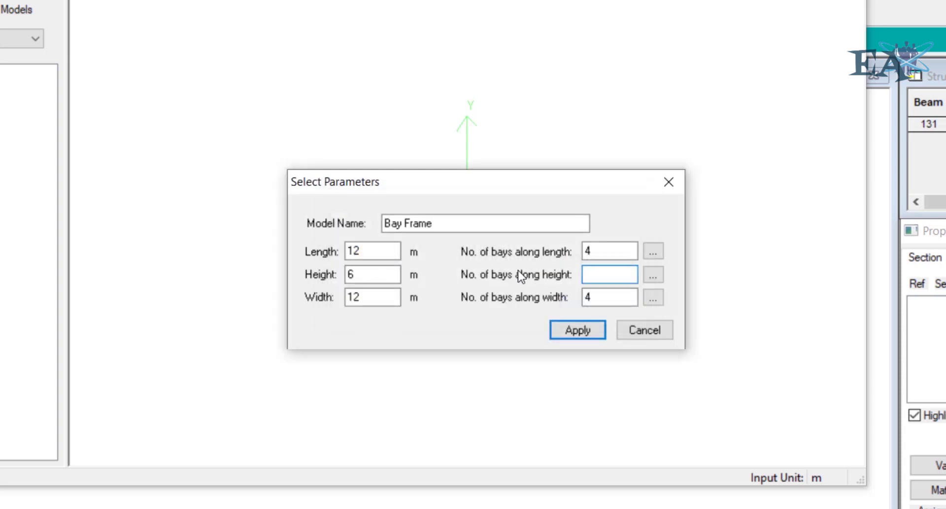
pyautogui.write('2')
# Generate the 12 × 6 × 12 m bay frame and paste it into the model at X, Y, Z = 0.
pyautogui.click(577, 333)
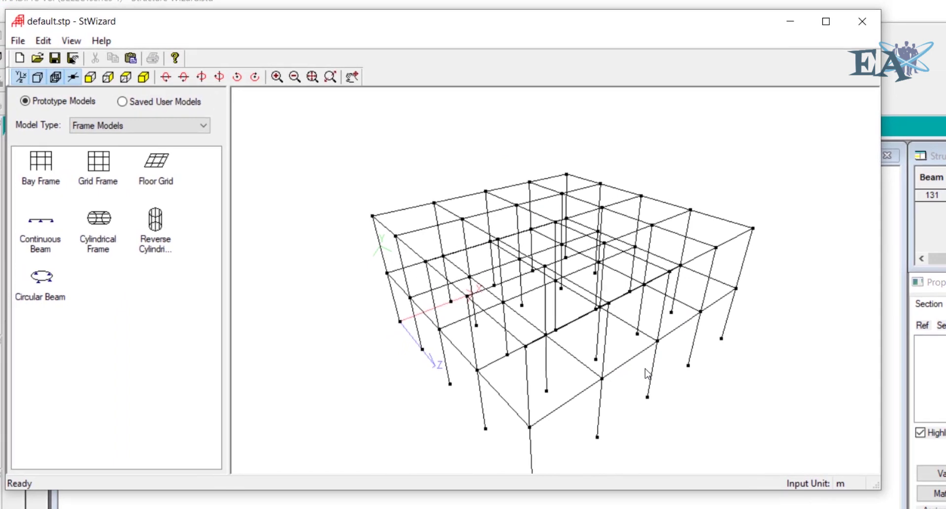
pyautogui.moveTo(647, 373); pyautogui.dragTo(370, 401)
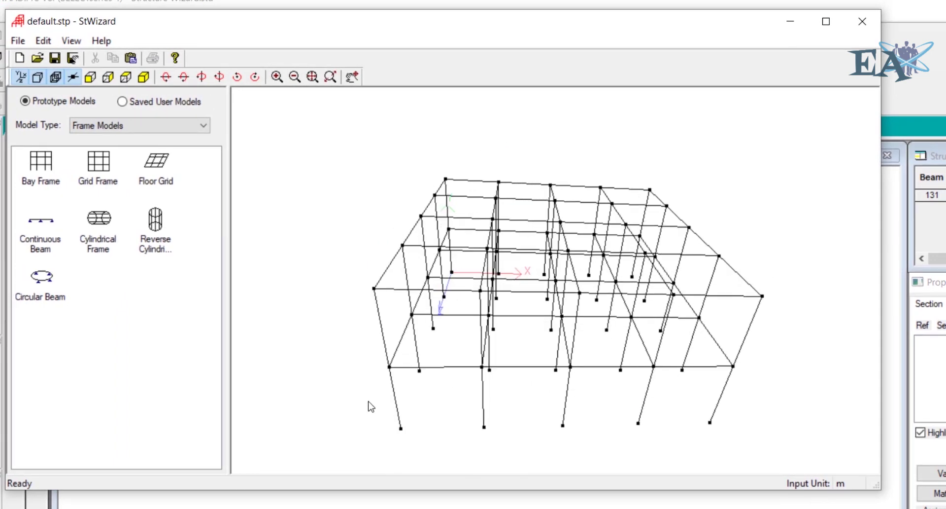
pyautogui.click(862, 22)
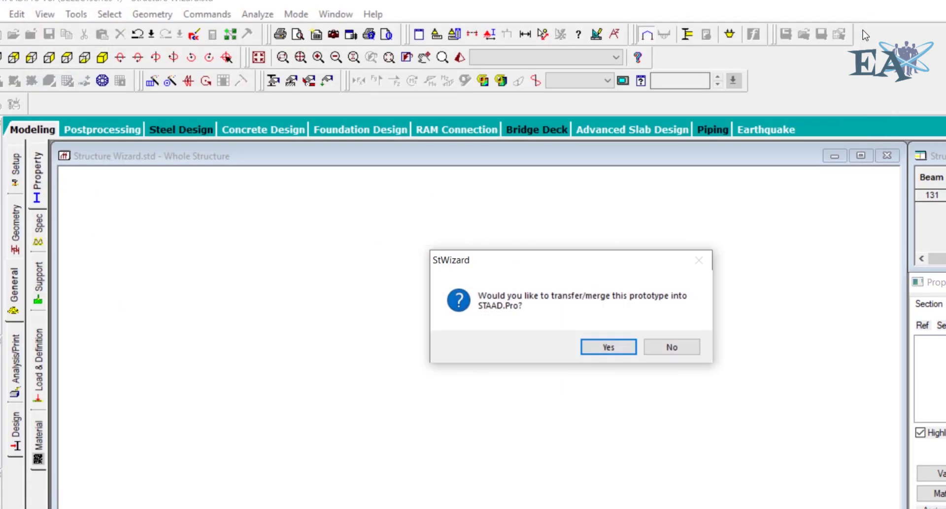
pyautogui.click(616, 351)
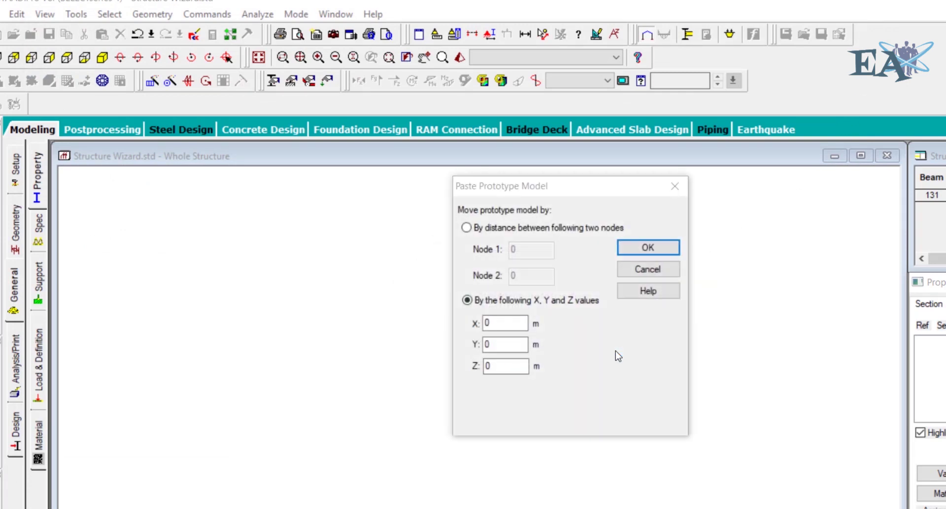
pyautogui.click(653, 247)
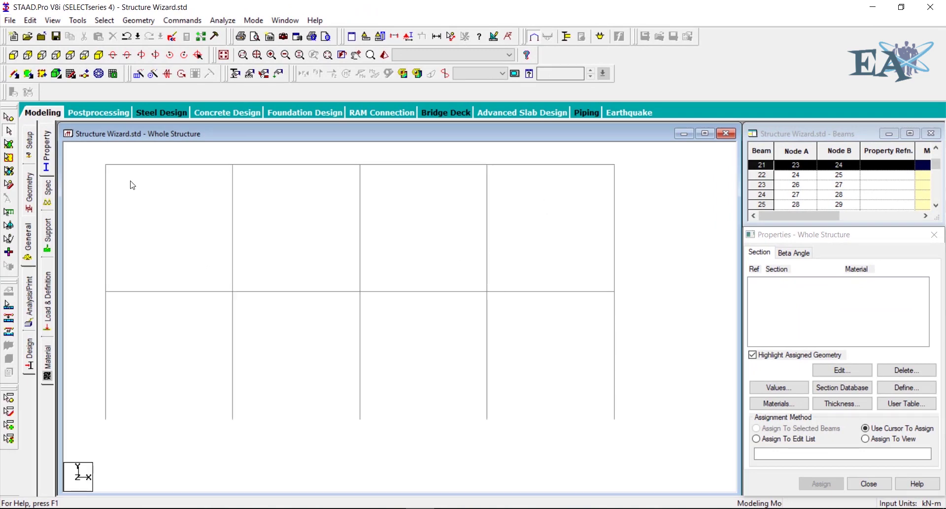
# Select beam 89 and the column below it, one bay from the frame's right edge.
pyautogui.click(104, 55)
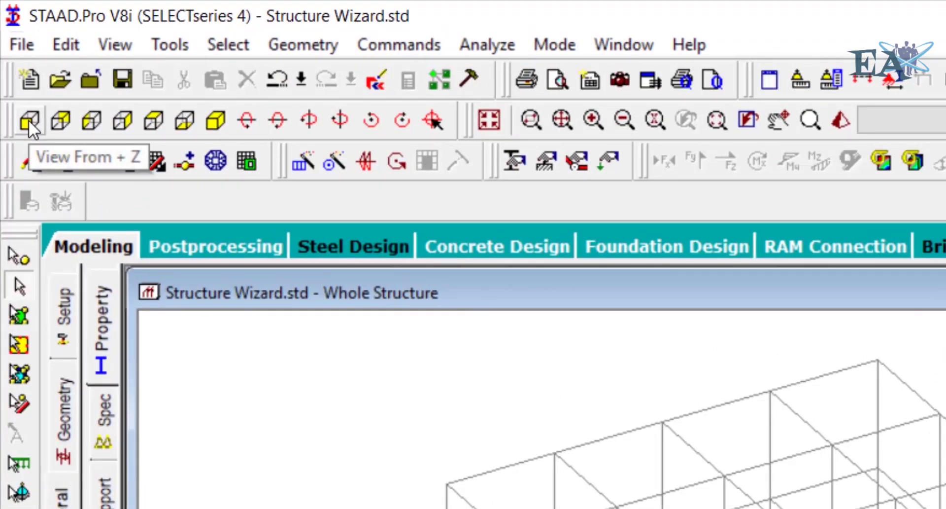
pyautogui.click(29, 120)
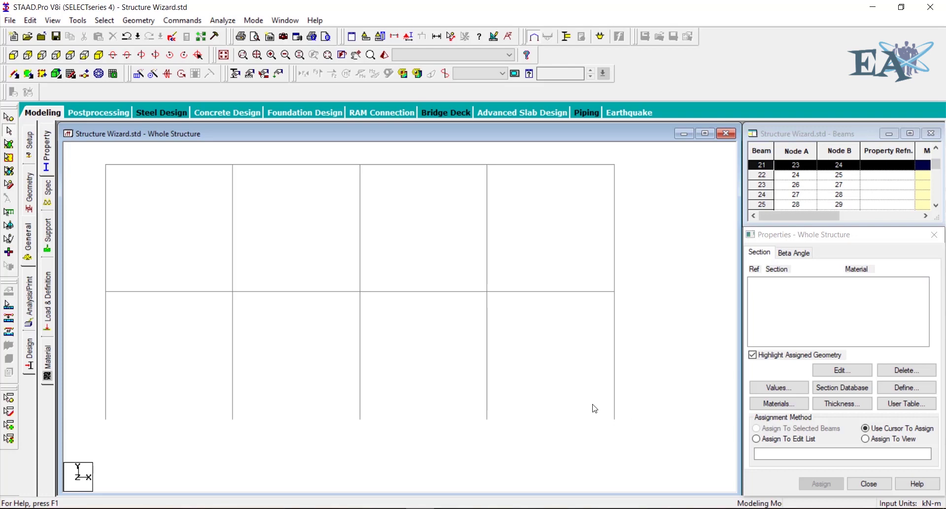
pyautogui.click(487, 225)
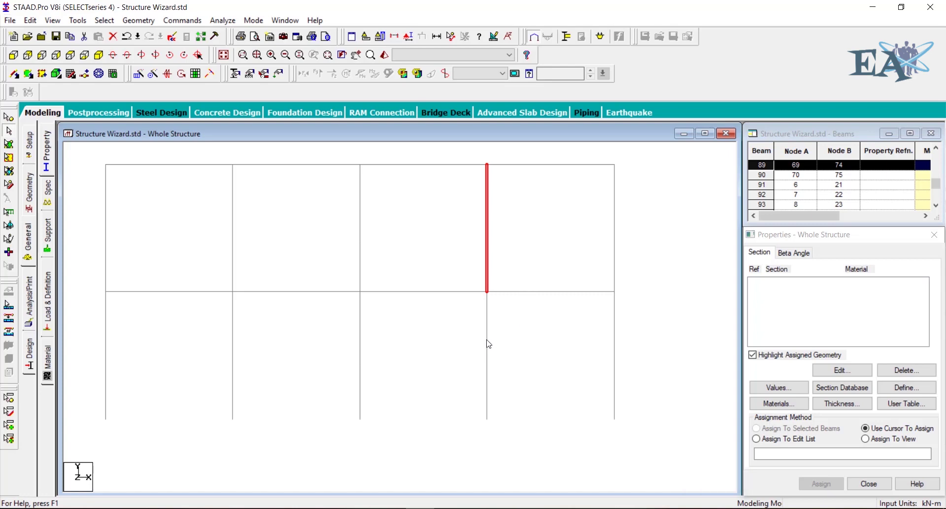
pyautogui.keyDown('ctrl'); pyautogui.click(487, 362); pyautogui.keyUp('ctrl')
pyautogui.click(99, 59)
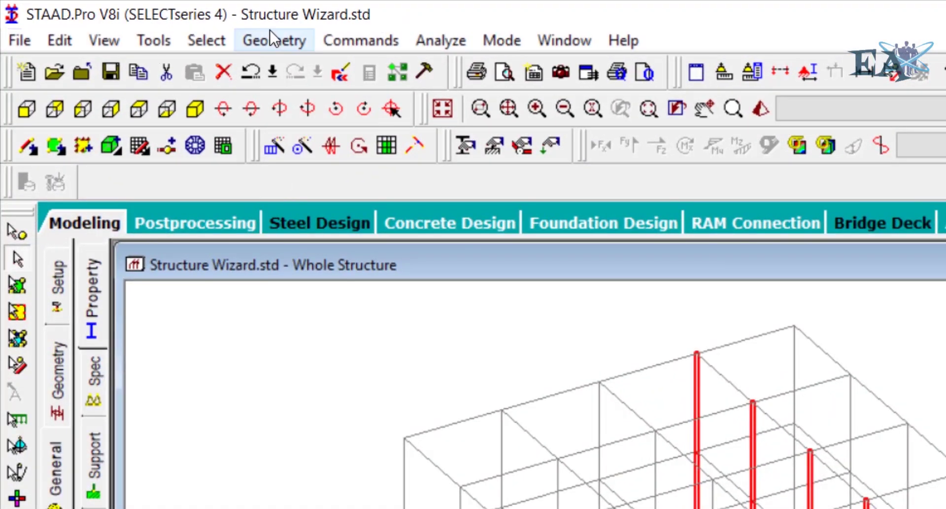
# Move the selected column line 1 m along X with Move Beams Selection.
pyautogui.click(270, 38)
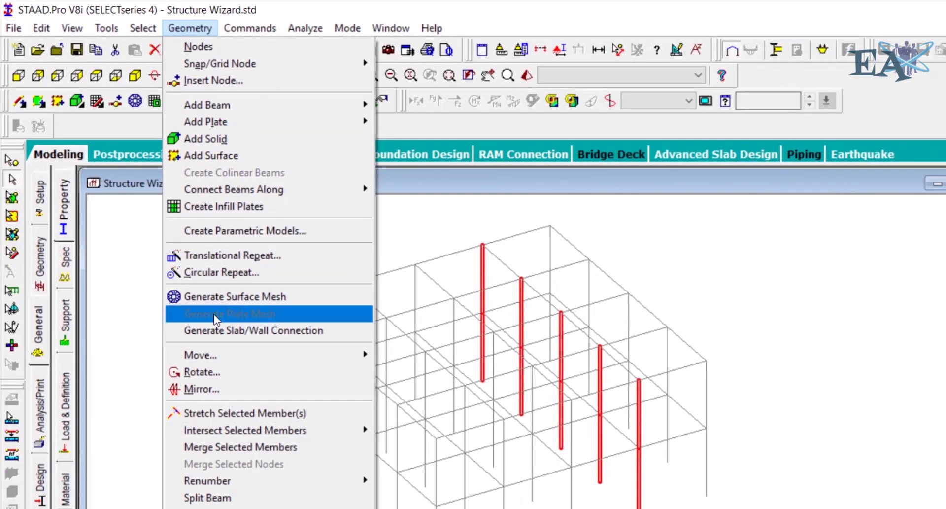
pyautogui.moveTo(301, 507)
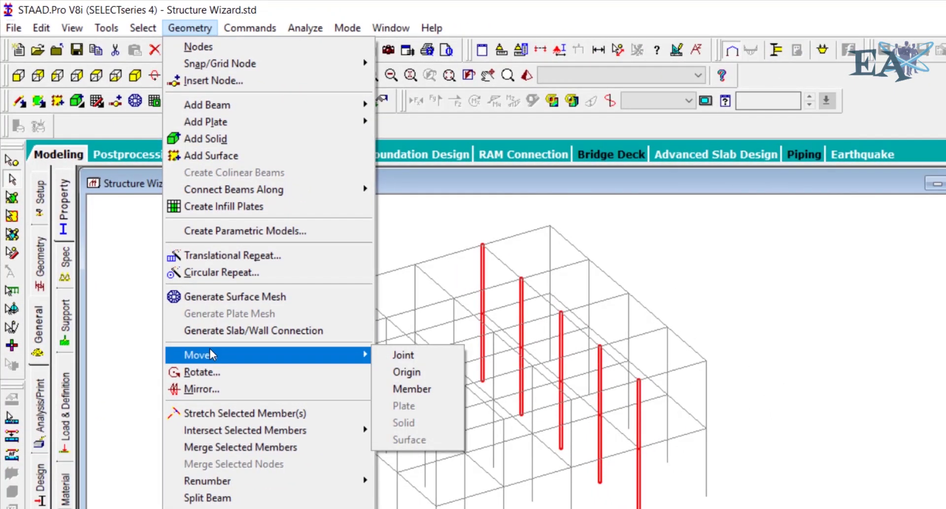
pyautogui.click(417, 389)
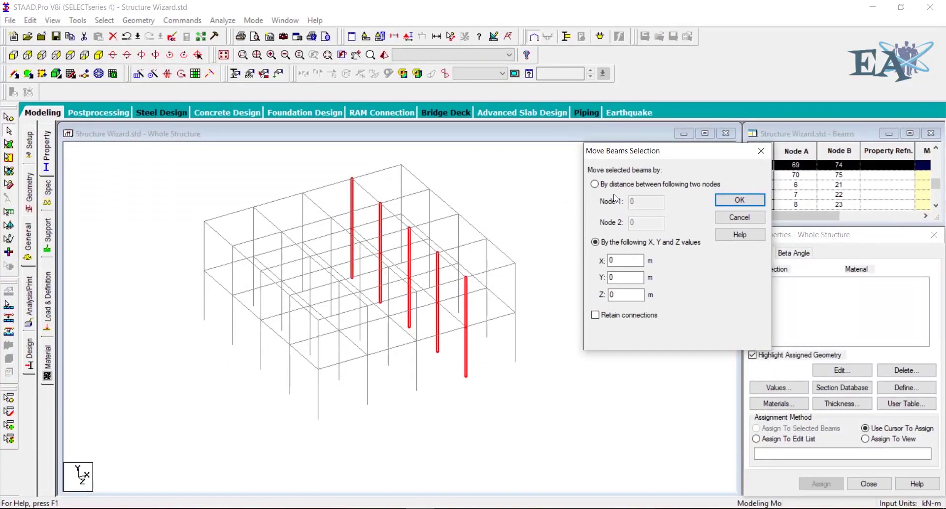
pyautogui.click(615, 258)
pyautogui.moveTo(615, 258); pyautogui.dragTo(595, 259)
pyautogui.write('1')
pyautogui.click(736, 202)
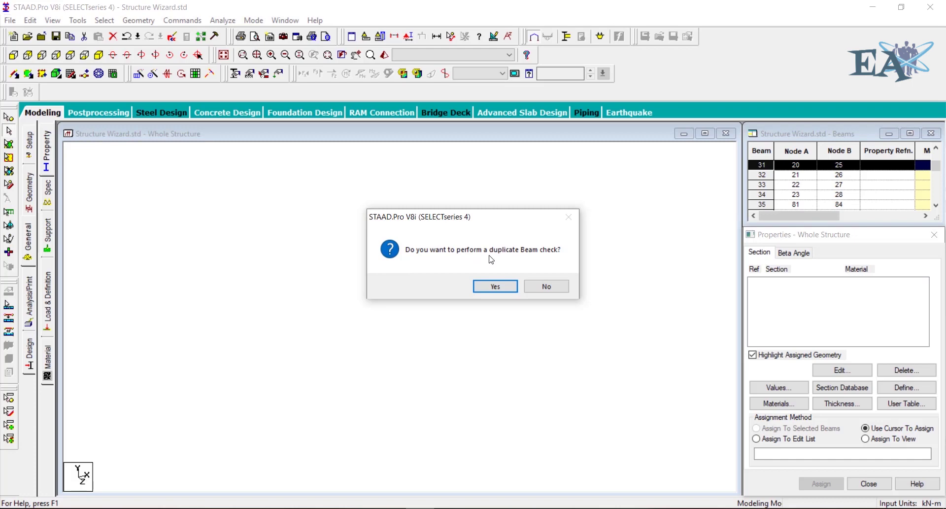
# Accept the duplicate beam check and splitting of members at the moved nodes.
pyautogui.click(495, 287)
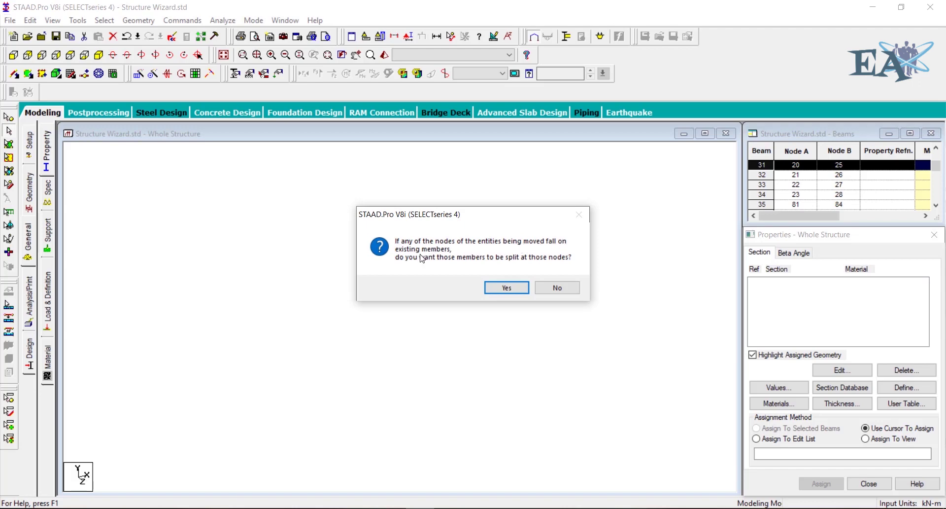
pyautogui.click(507, 288)
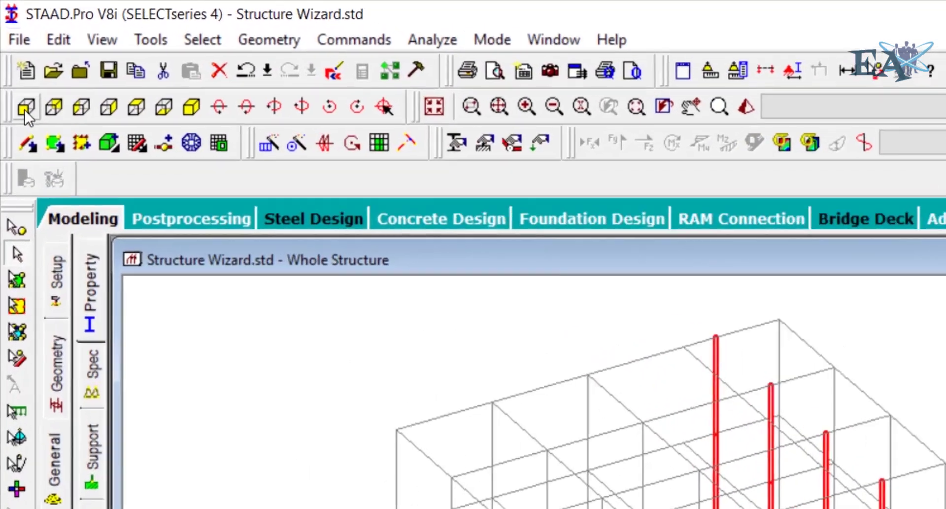
# Select every beam segment along the grid line beside the moved columns, working in plan view.
pyautogui.click(25, 108)
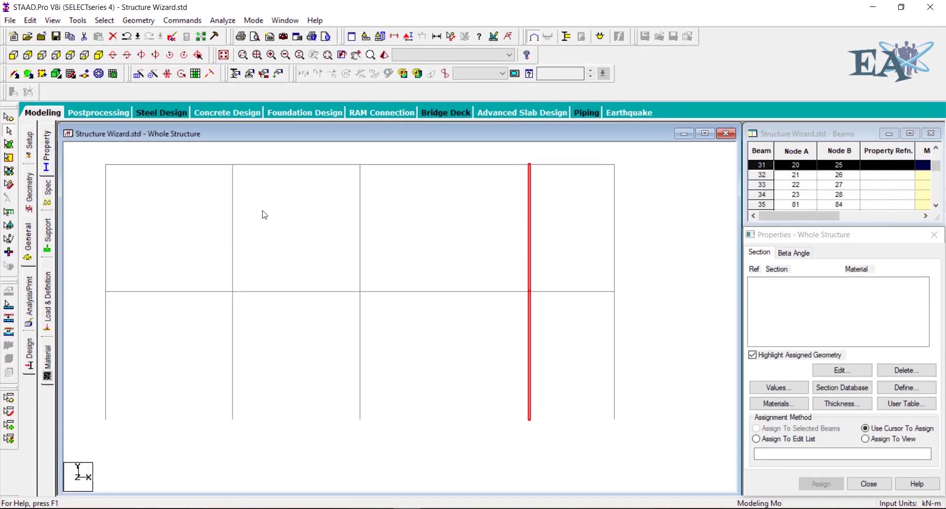
pyautogui.click(70, 56)
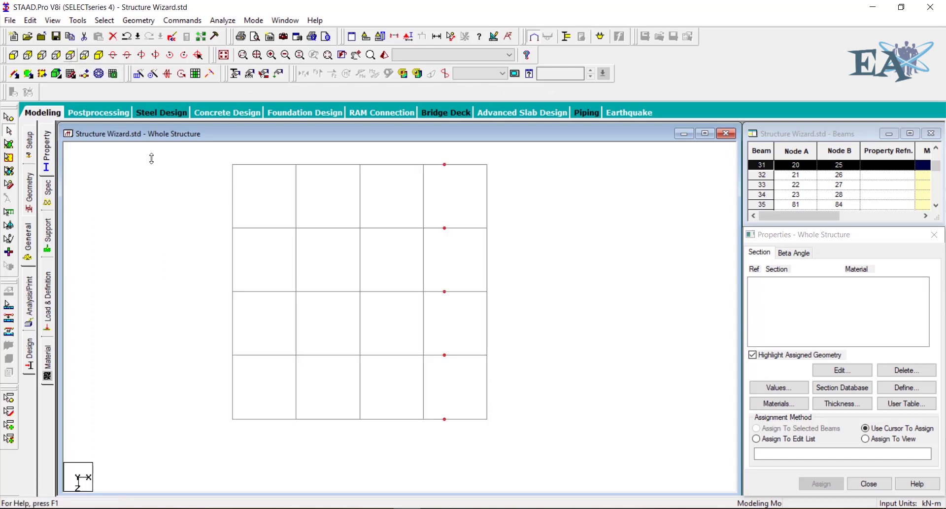
pyautogui.click(446, 166)
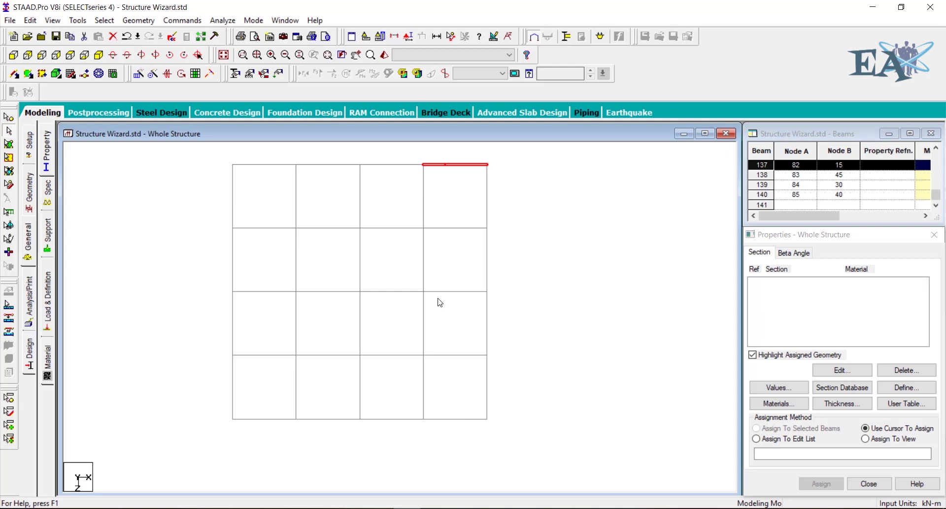
pyautogui.click(425, 198)
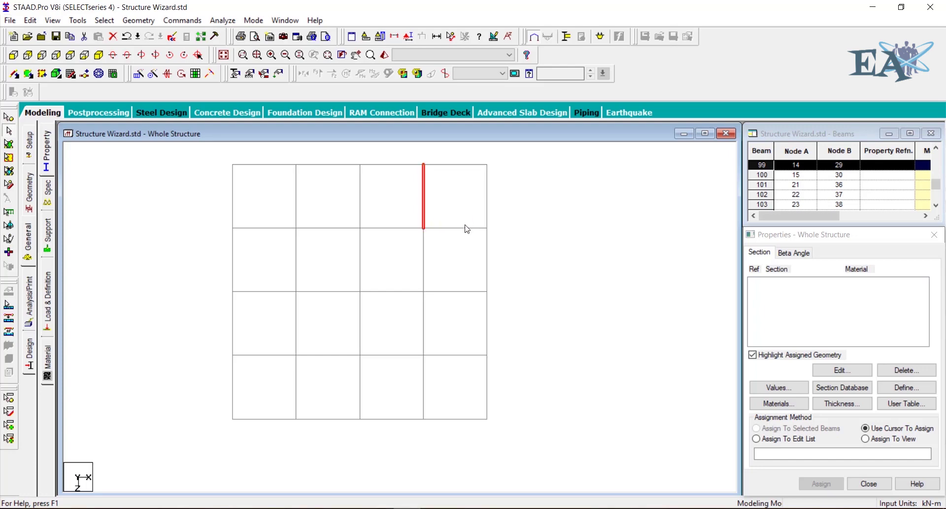
pyautogui.keyDown('ctrl'); pyautogui.click(428, 261); pyautogui.keyUp('ctrl')
pyautogui.keyDown('ctrl'); pyautogui.click(426, 332); pyautogui.keyUp('ctrl')
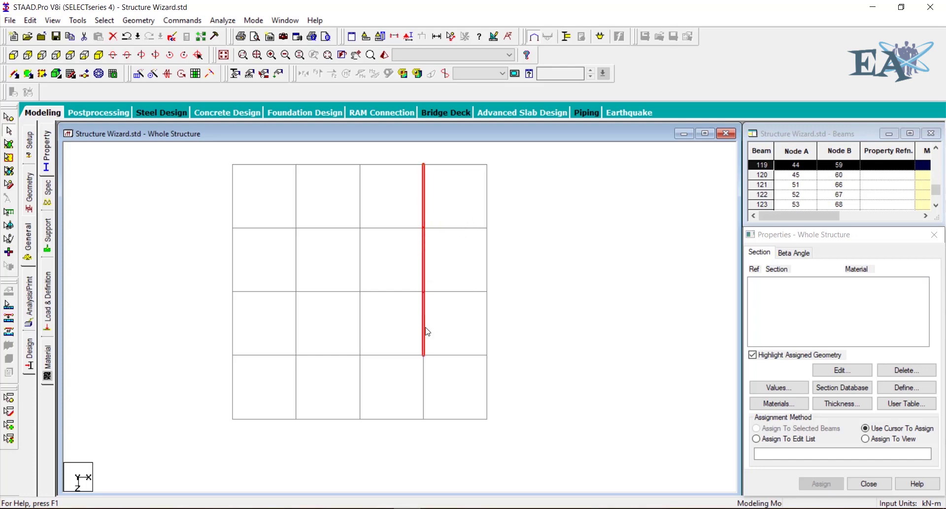
pyautogui.keyDown('ctrl'); pyautogui.click(427, 400); pyautogui.keyUp('ctrl')
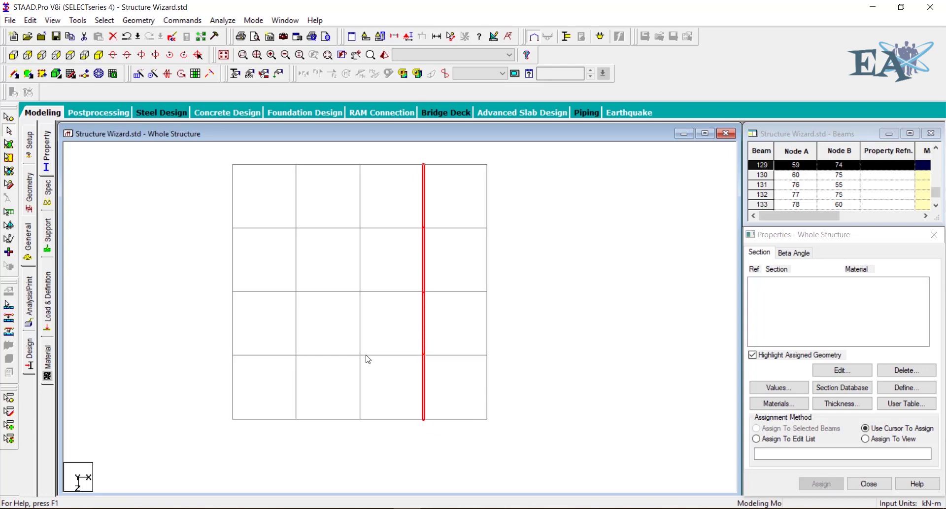
pyautogui.click(97, 60)
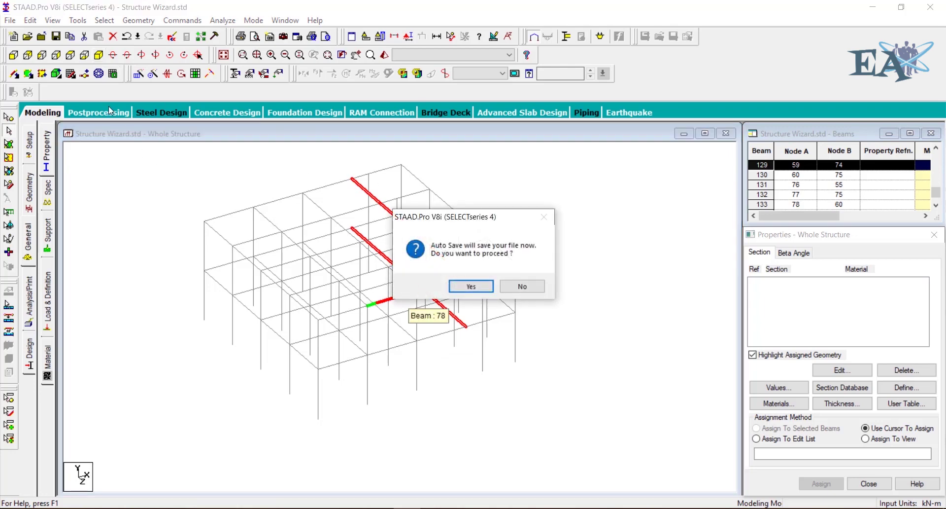
# Auto-save the file, then move the selected beams 1 m in X, splitting members at moved nodes.
pyautogui.click(473, 287)
pyautogui.click(402, 273)
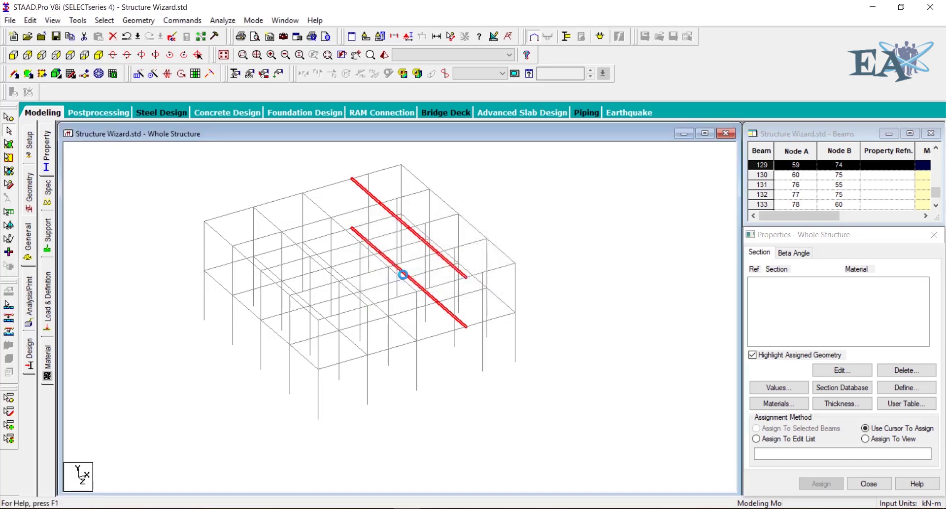
pyautogui.rightClick(470, 178)
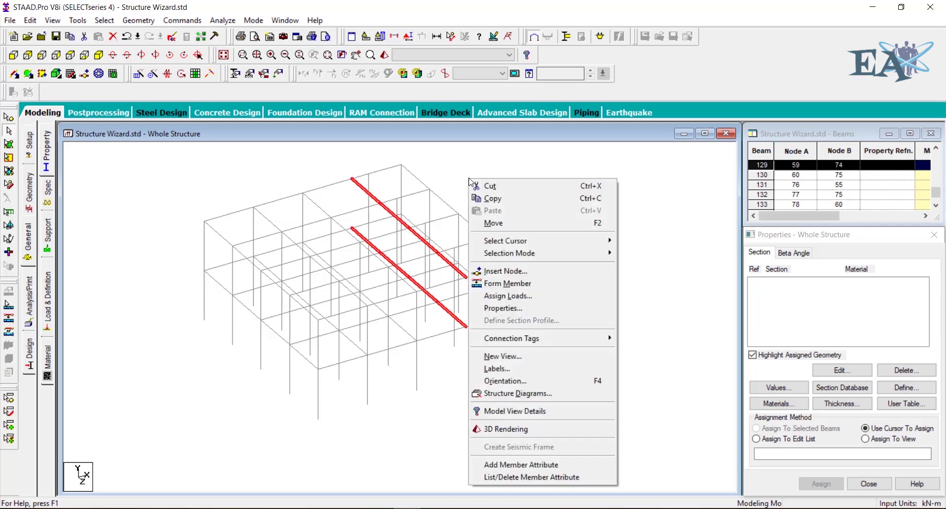
pyautogui.click(493, 224)
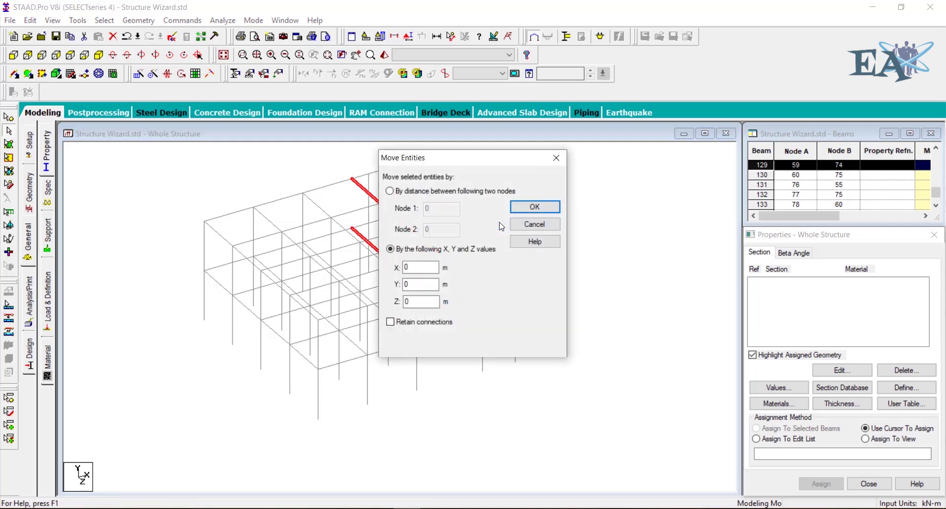
pyautogui.doubleClick(414, 267)
pyautogui.write('1')
pyautogui.click(528, 207)
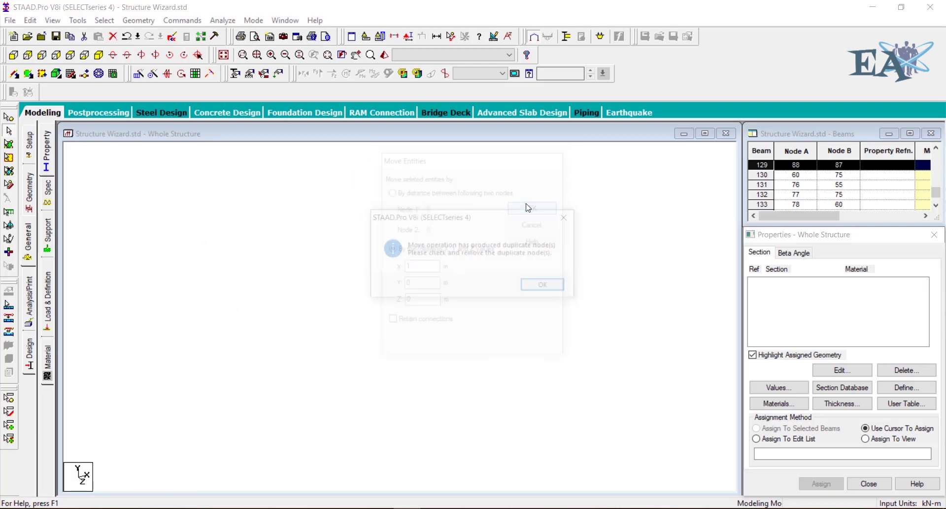
pyautogui.click(533, 287)
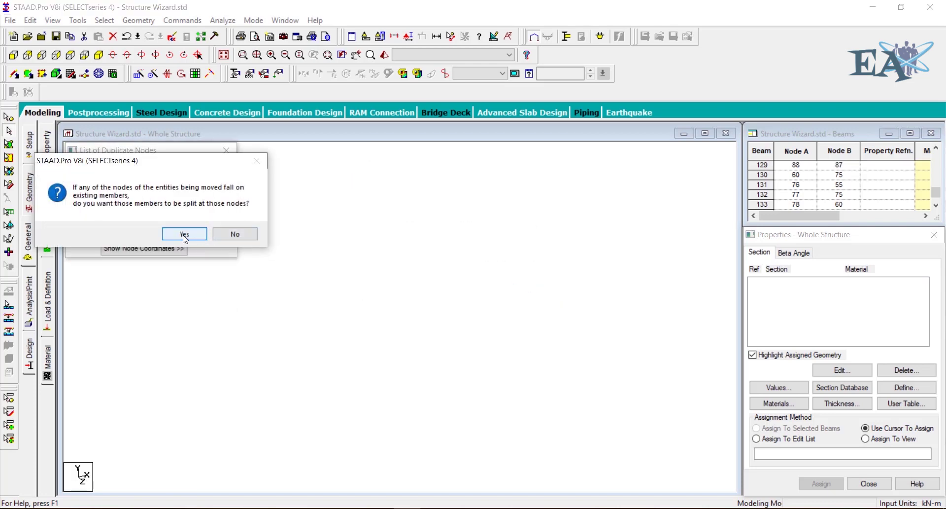
pyautogui.click(184, 234)
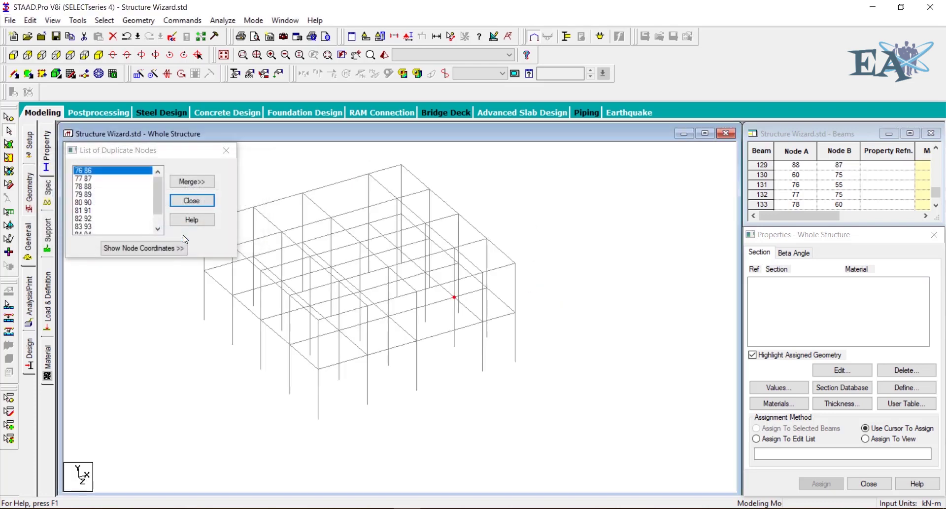
# Close the duplicate-node list without merging and clear the selection to review the shifted frame.
pyautogui.click(192, 201)
pyautogui.click(516, 339)
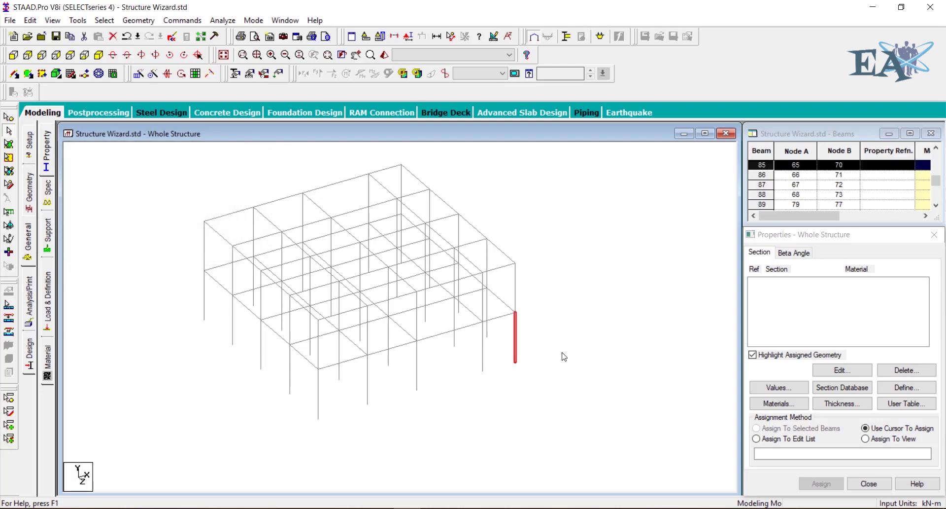
pyautogui.click(589, 360)
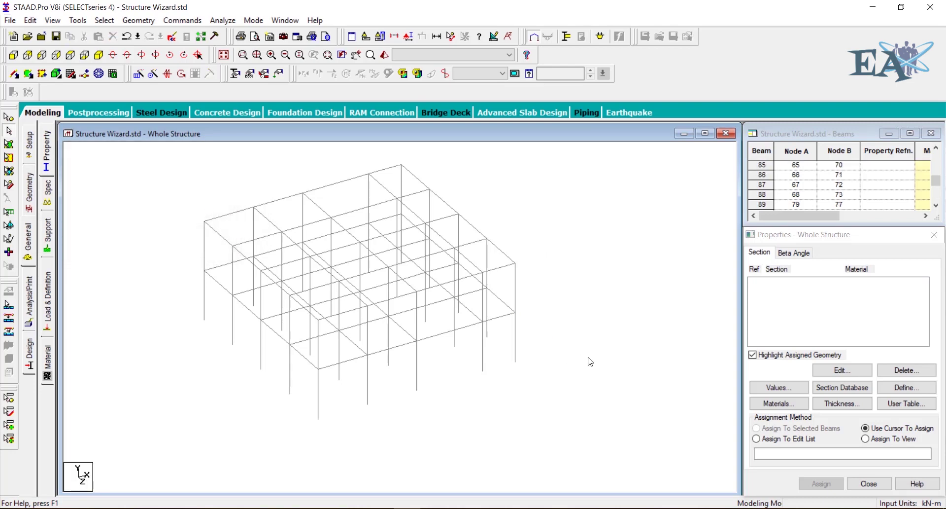
pyautogui.click(73, 57)
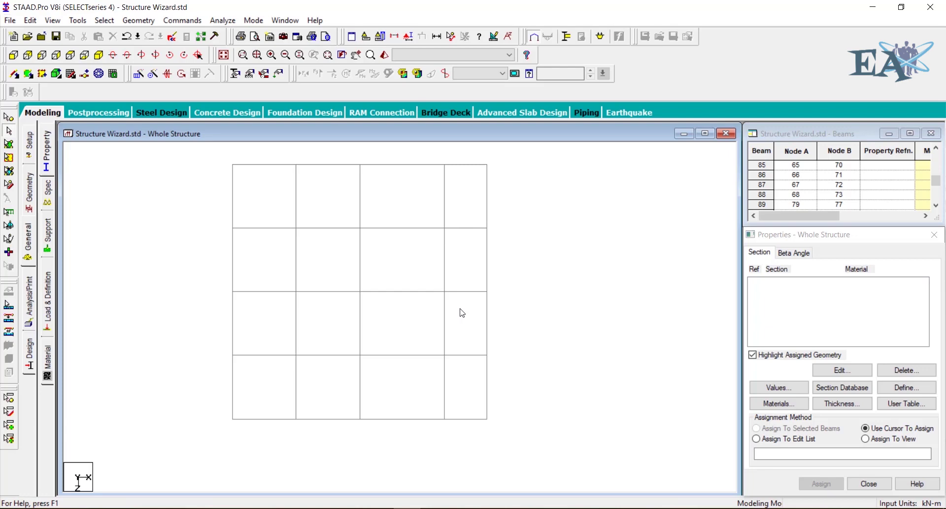
pyautogui.click(98, 55)
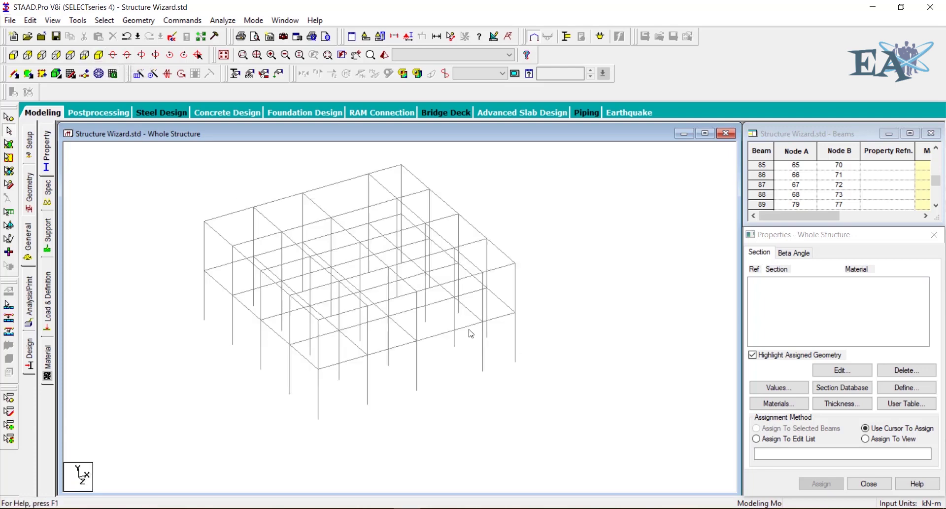